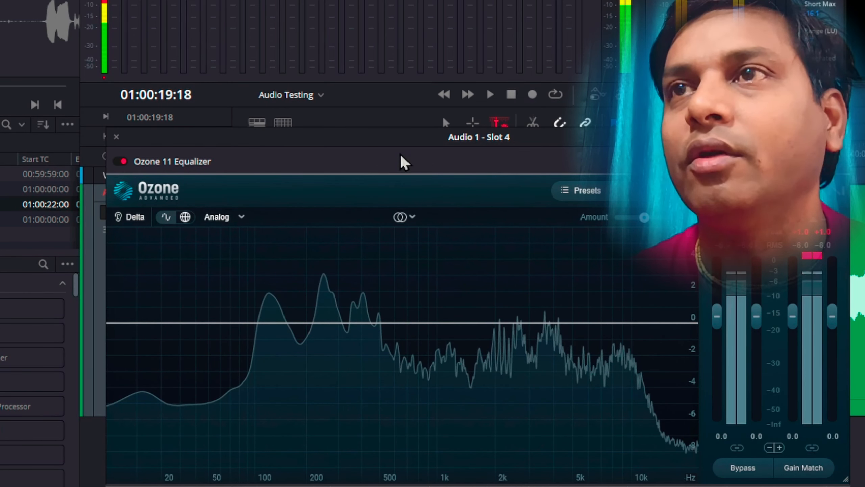
Reposition the equalizer window and add a low shelf at 44 Hz with -9.8 dB gain to cut the low end.
mouse_move(329, 136)
mouse_down()
mouse_move(386, 119)
mouse_move(332, 121)
mouse_up()
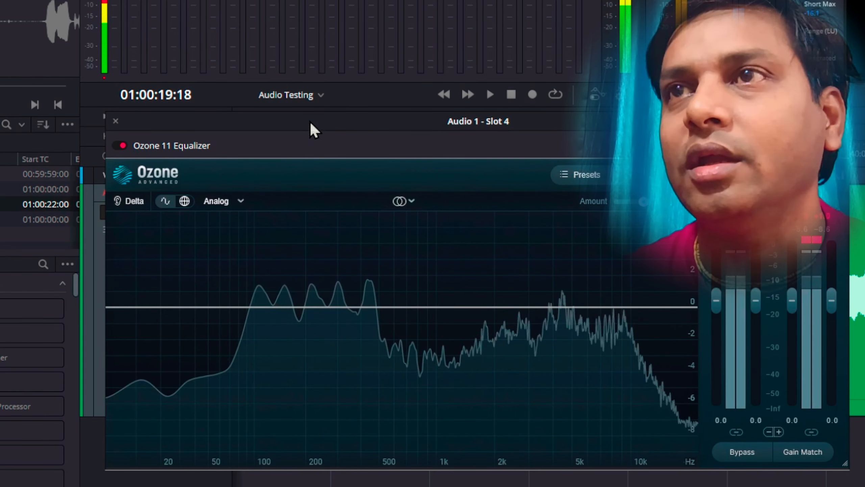
drag(310, 129, 285, 64)
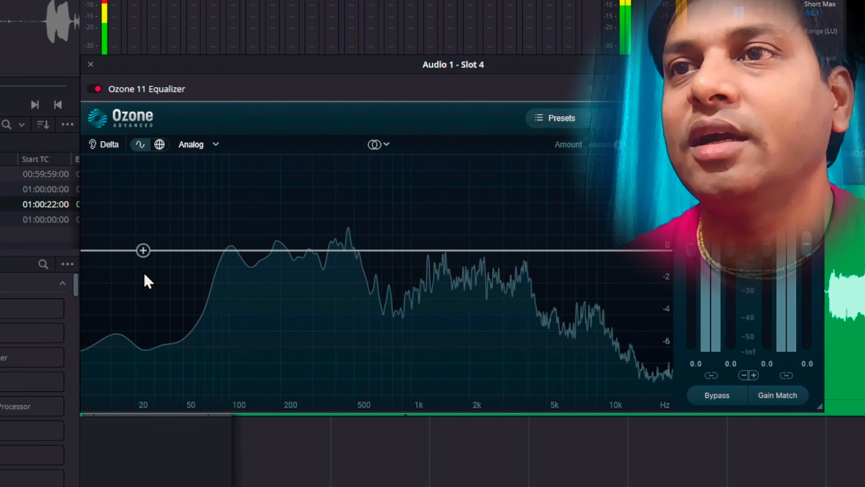
click(146, 252)
drag(147, 254, 177, 410)
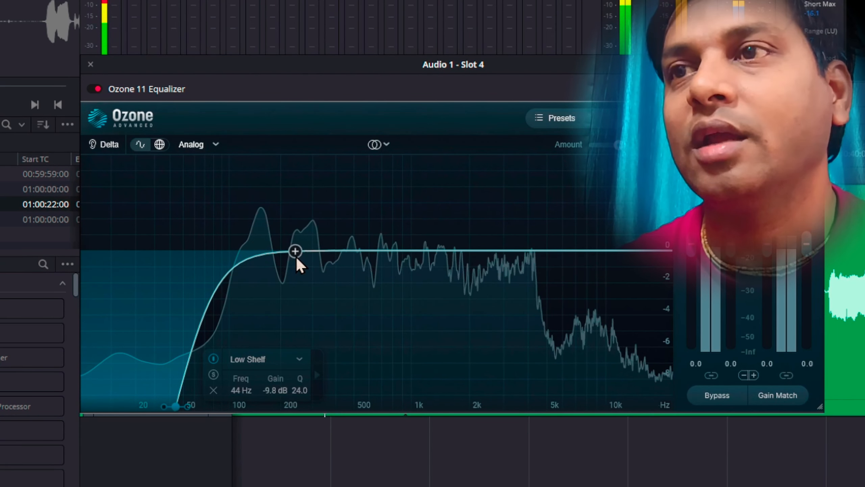
Try a bell filter in the low mids, boosting 5.1 dB at 245 Hz and sweeping through a cut to 179 Hz, and remove it.
drag(296, 257, 297, 164)
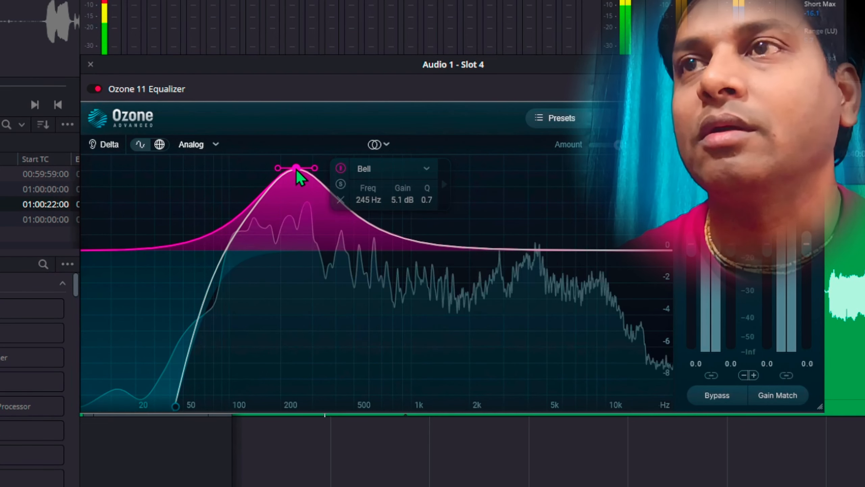
drag(296, 170, 293, 252)
drag(291, 278, 265, 353)
drag(264, 320, 271, 250)
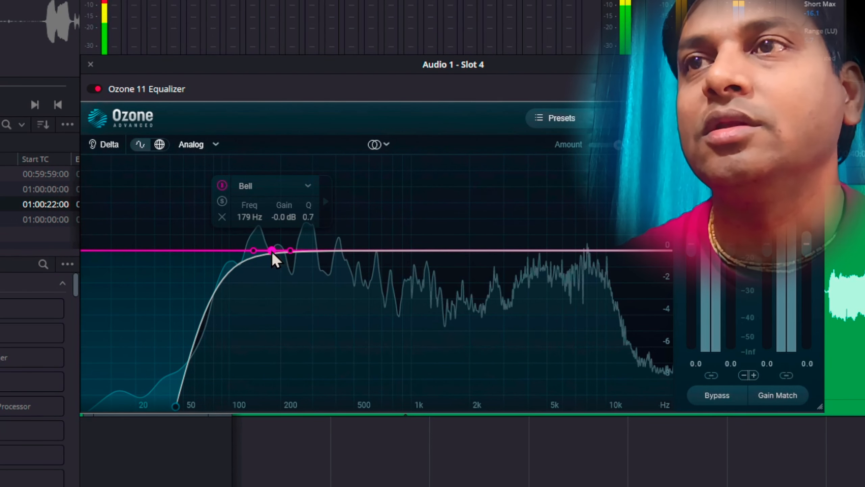
click(222, 217)
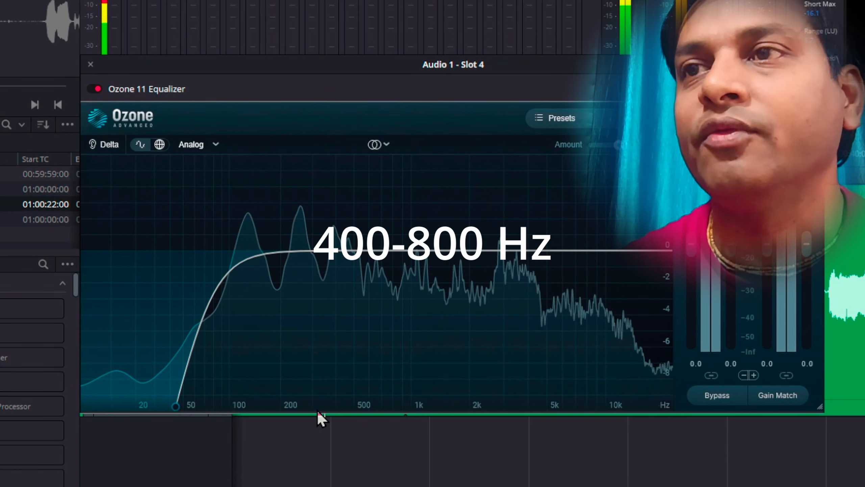
Mark the 400-800 Hz range with bell filters, one at 839 Hz, and try a cut with a third bell ending at 528 Hz.
double_click(328, 250)
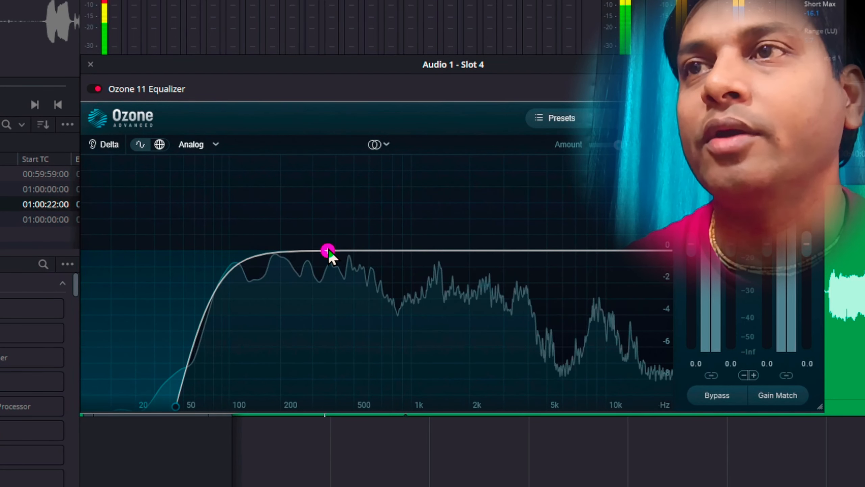
double_click(396, 251)
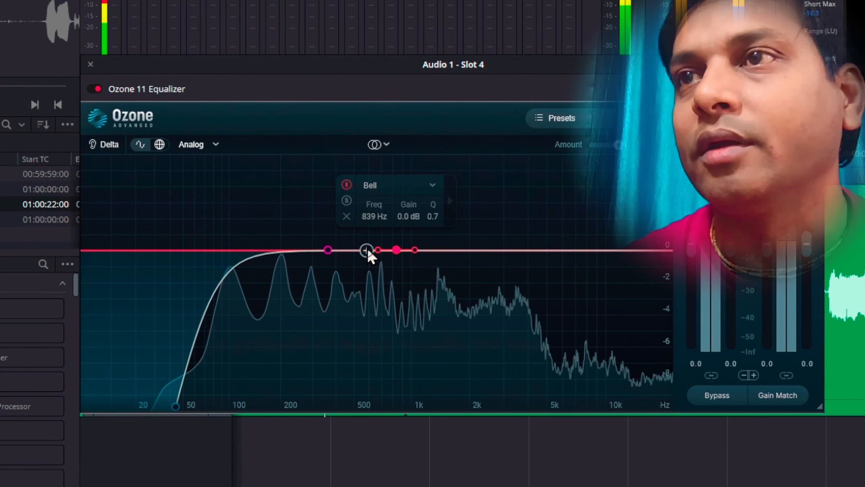
mouse_move(367, 251)
mouse_down()
mouse_move(366, 165)
mouse_move(365, 393)
mouse_move(366, 259)
mouse_move(348, 183)
mouse_move(332, 175)
mouse_move(388, 173)
mouse_move(385, 283)
mouse_up()
drag(388, 326, 359, 251)
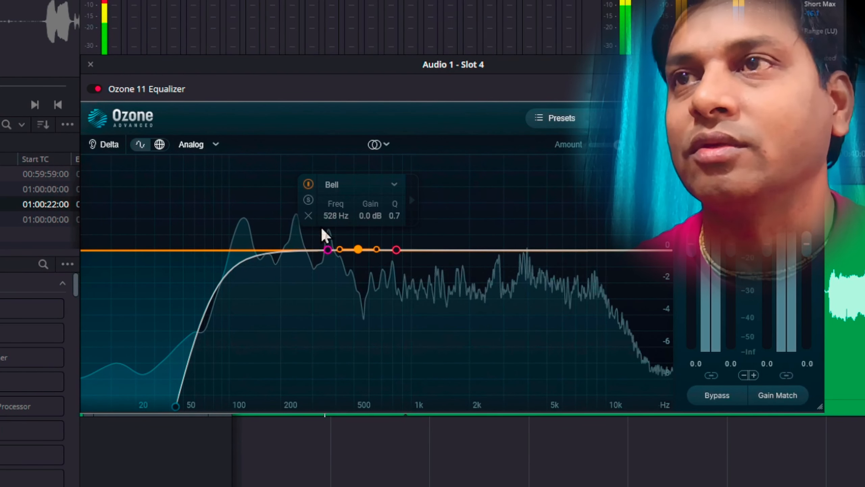
Delete the 528 Hz bell filter and the two bells marking the 400-800 Hz range.
click(308, 216)
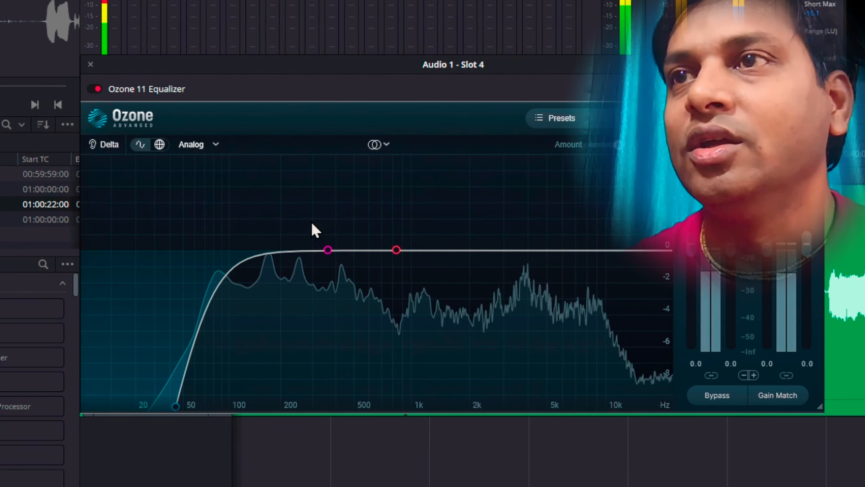
click(329, 250)
click(278, 216)
click(396, 249)
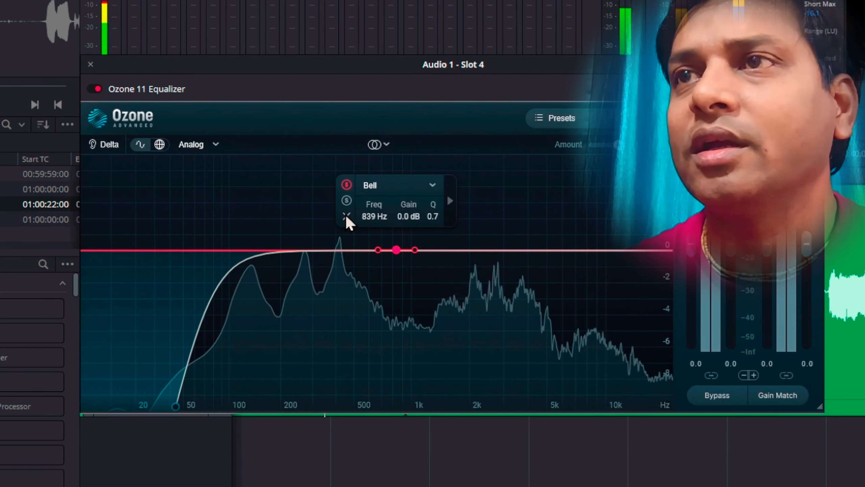
click(345, 216)
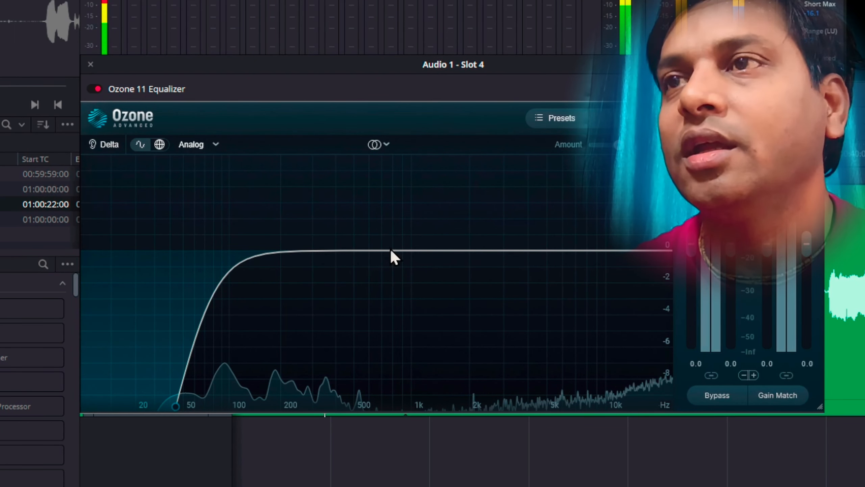
Add flat bell filters at 775 Hz and 1538 Hz, plus one between them at 1123 Hz.
click(390, 251)
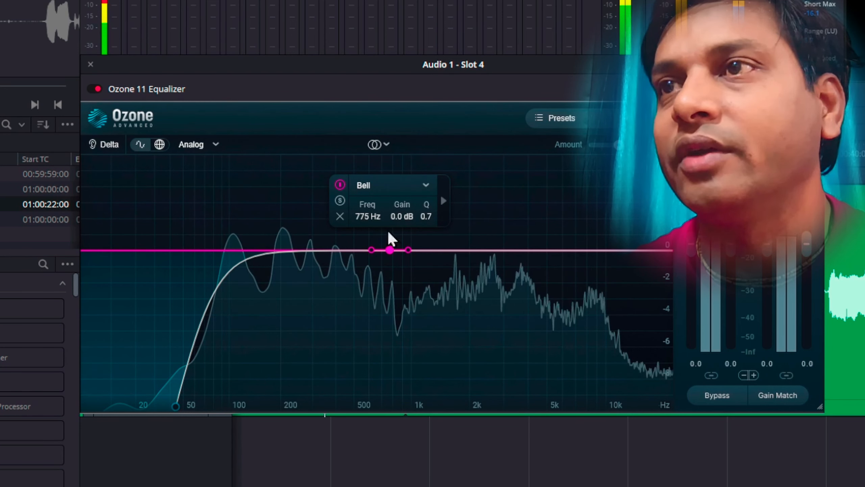
click(446, 250)
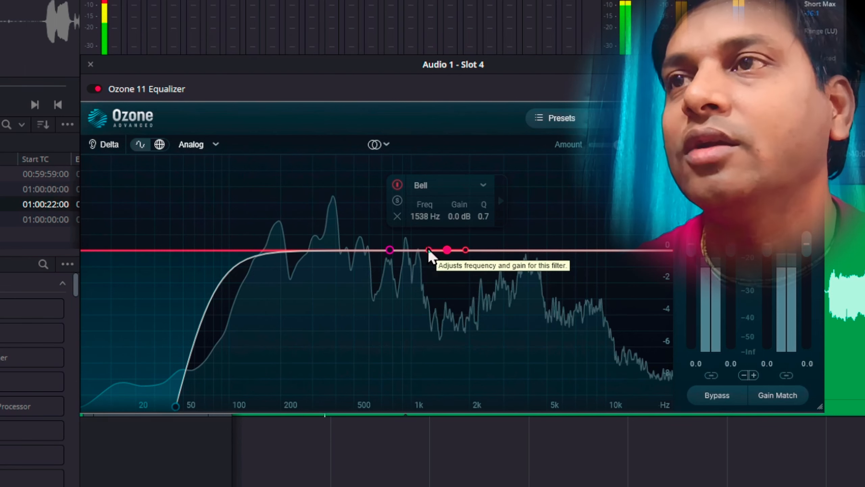
click(422, 251)
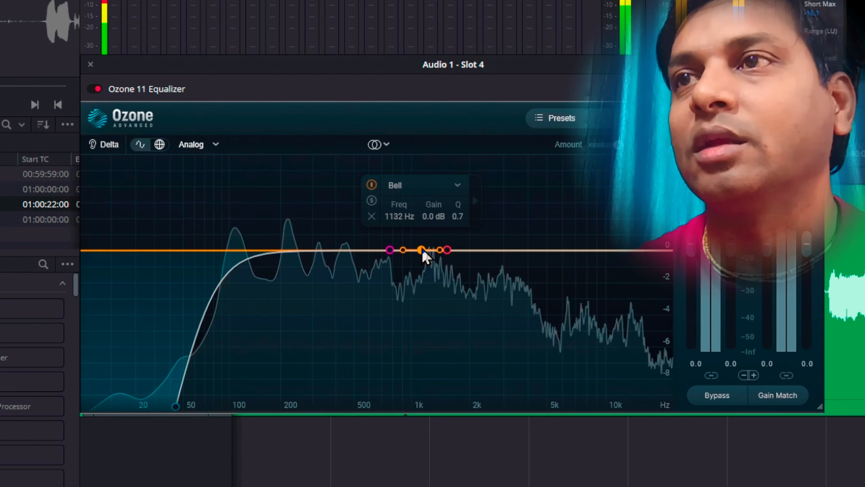
mouse_move(421, 251)
mouse_down()
mouse_move(426, 360)
mouse_move(431, 229)
mouse_move(415, 151)
mouse_move(400, 154)
mouse_move(435, 161)
mouse_move(404, 164)
mouse_move(441, 166)
mouse_move(433, 166)
mouse_move(425, 197)
mouse_move(413, 360)
mouse_move(423, 251)
mouse_up()
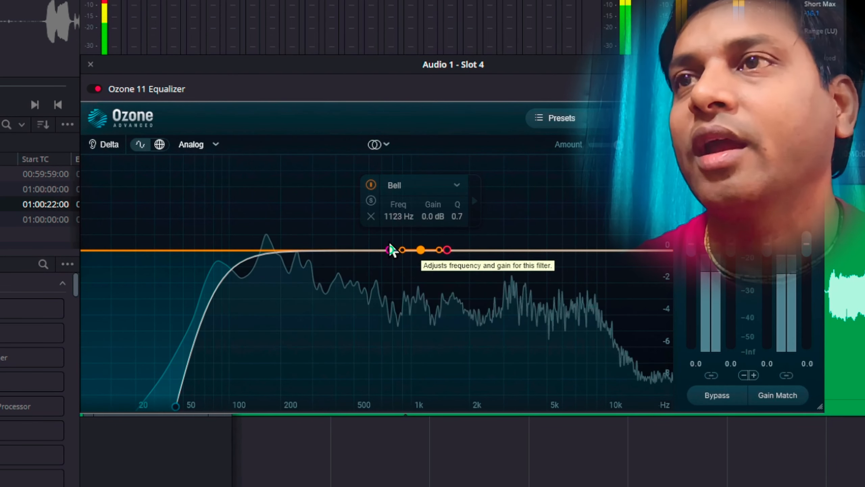
Delete the bell filters at 1123 Hz, 775 Hz and 1538 Hz.
click(370, 216)
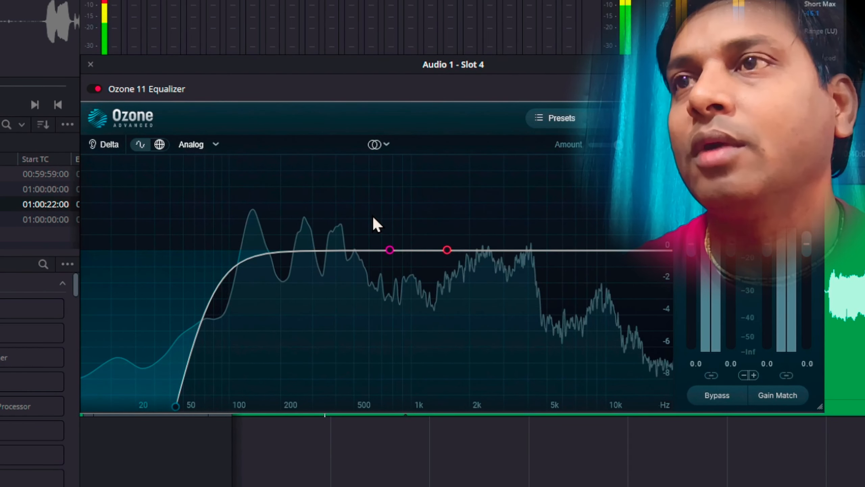
click(389, 251)
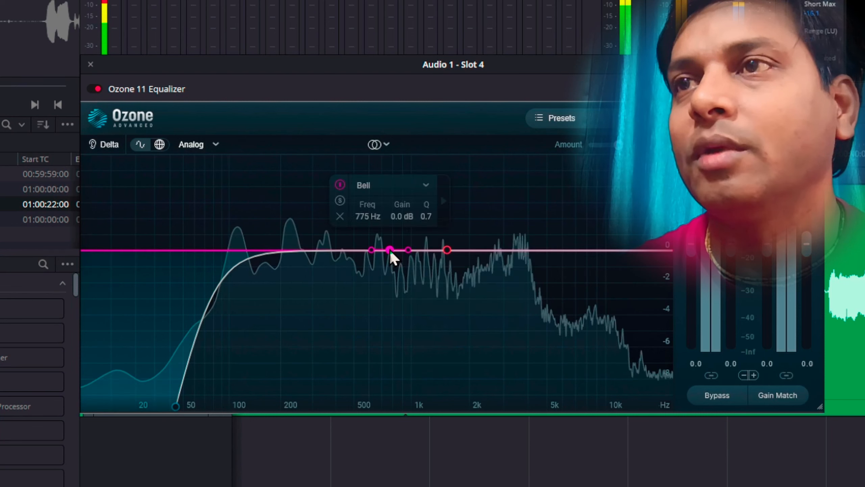
click(447, 249)
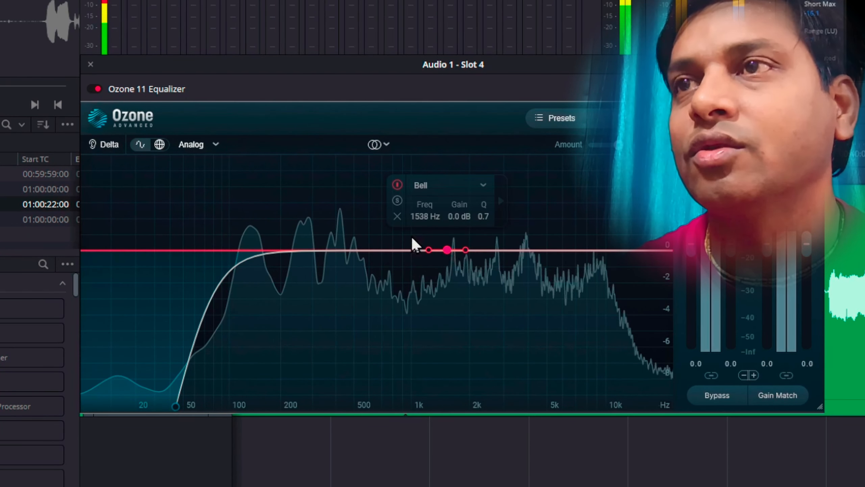
click(397, 214)
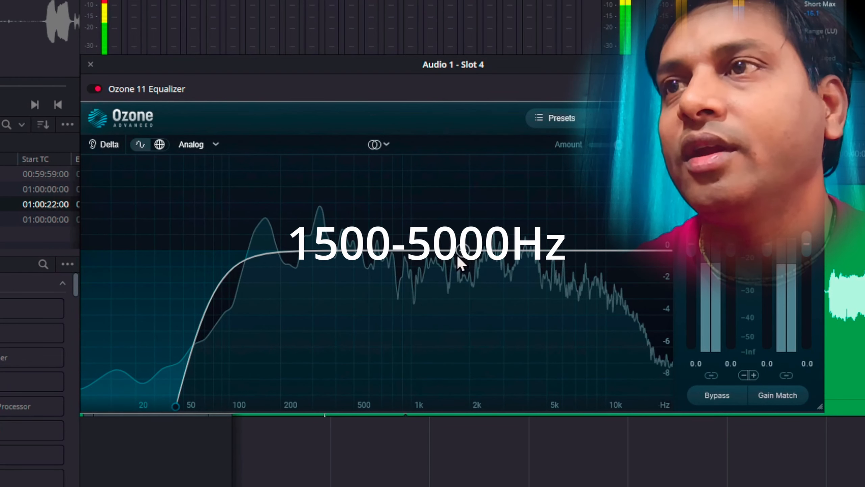
Mark the 1500-5000 Hz range with flat bell filters at 1550 Hz, 5611 Hz and 3131 Hz.
click(447, 251)
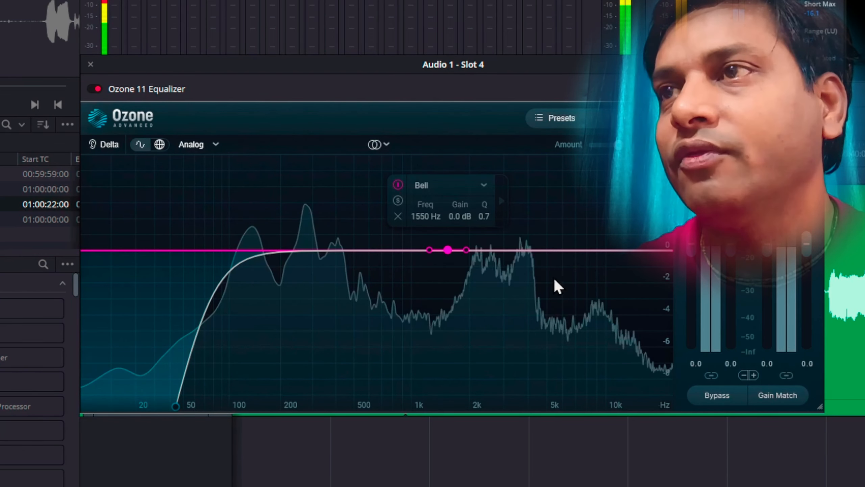
click(556, 250)
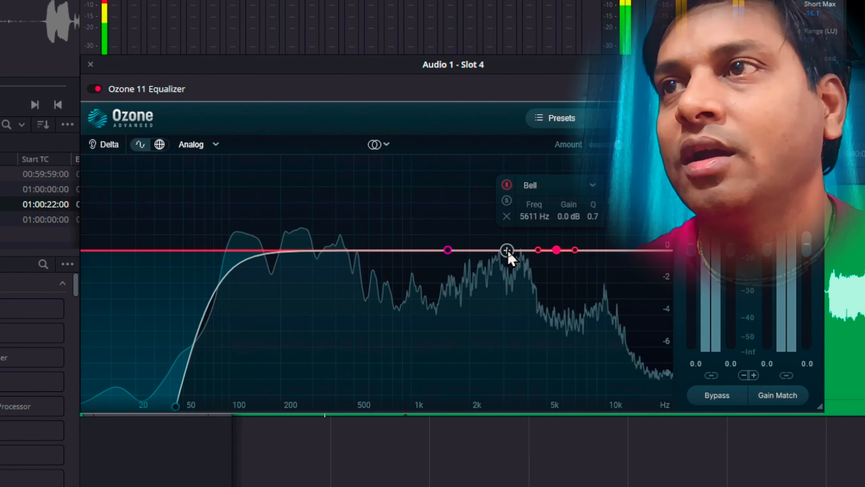
click(508, 250)
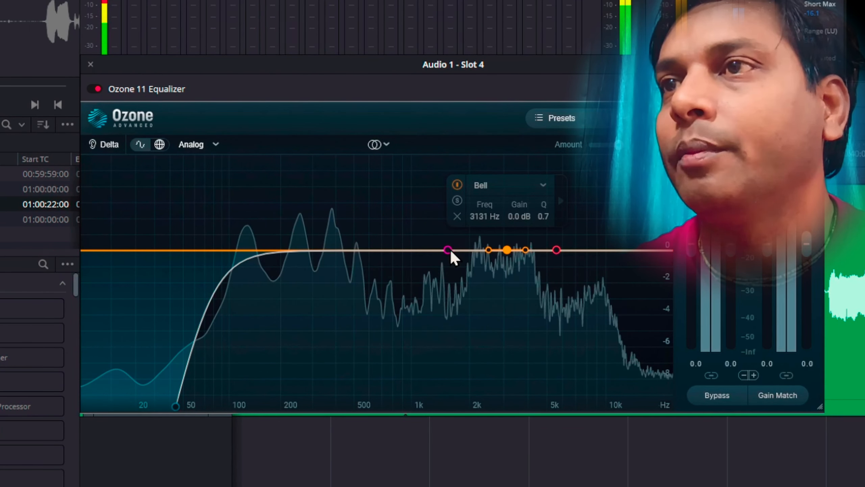
Try a 0.4 dB boost at 1538 Hz and a slight boost on the 3131 Hz bell, and delete all three bell filters.
drag(449, 251, 457, 279)
drag(449, 306, 448, 245)
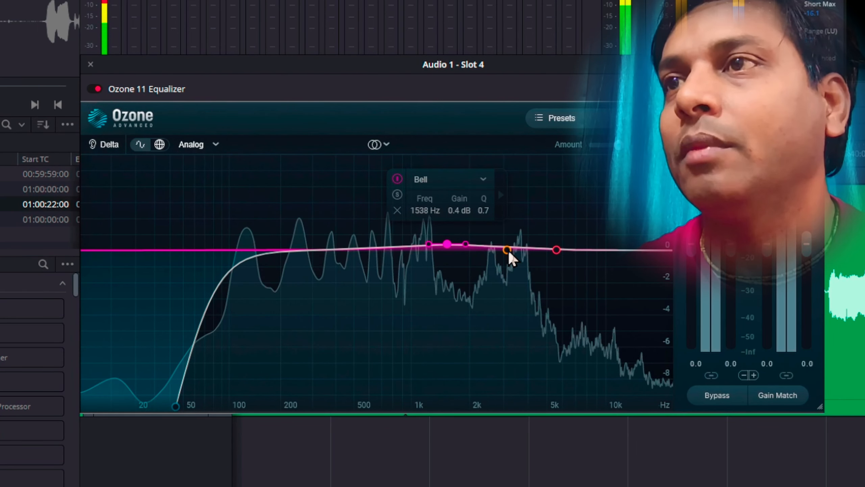
mouse_move(507, 249)
mouse_down()
mouse_move(510, 170)
mouse_move(508, 247)
mouse_up()
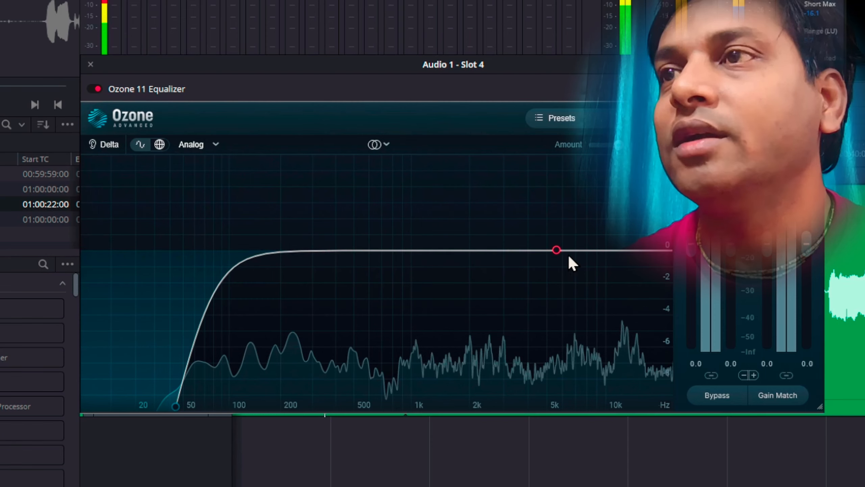
click(556, 249)
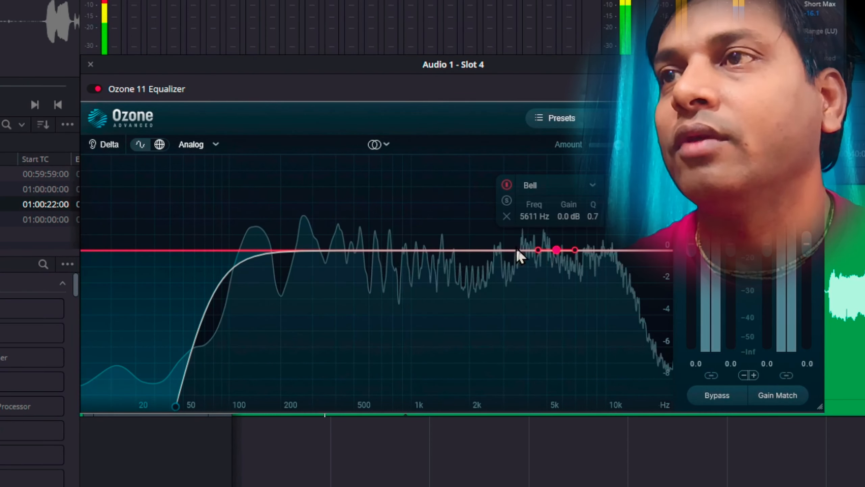
click(508, 215)
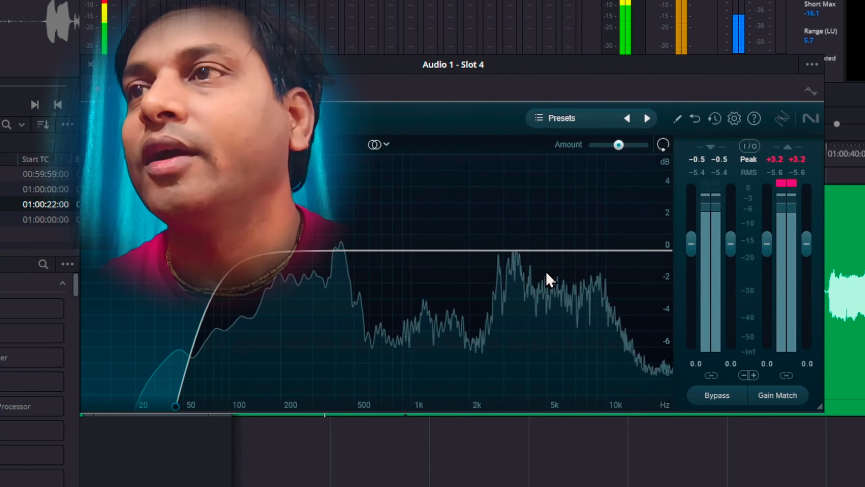
Add a flat bell at 5192 Hz and a flat high shelf at 8939 Hz, with a 0.2 dB bell at 6656 Hz between them.
click(550, 250)
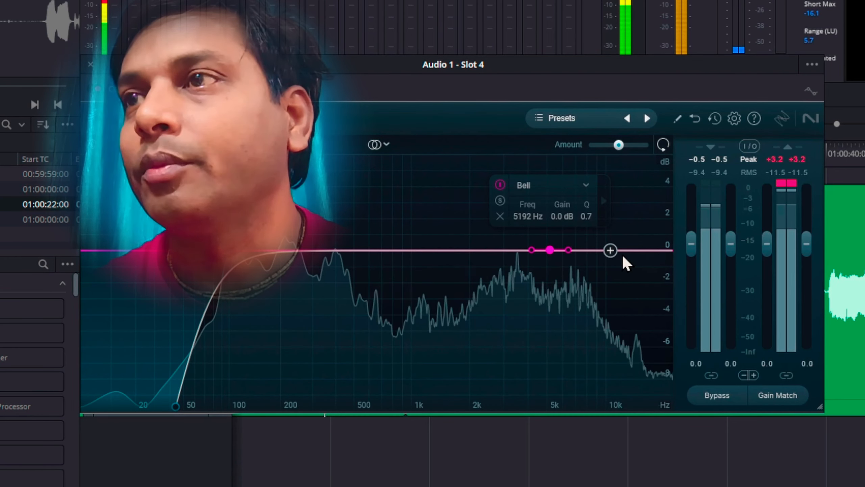
click(596, 250)
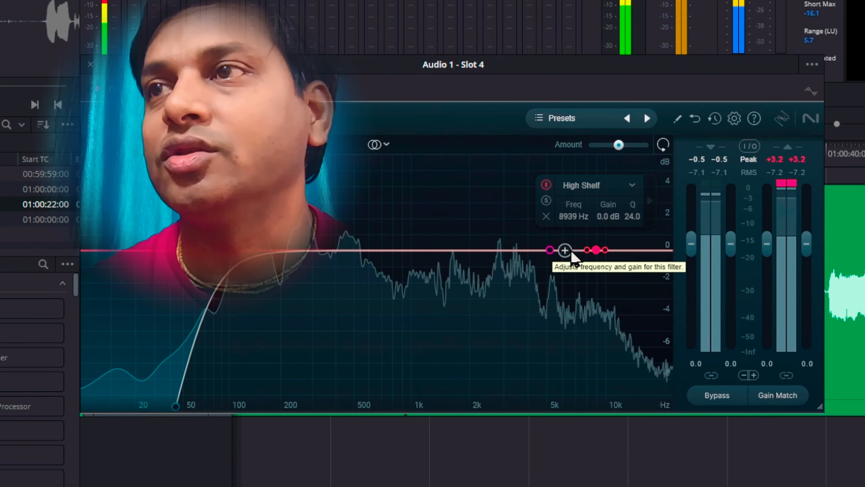
drag(571, 250, 572, 285)
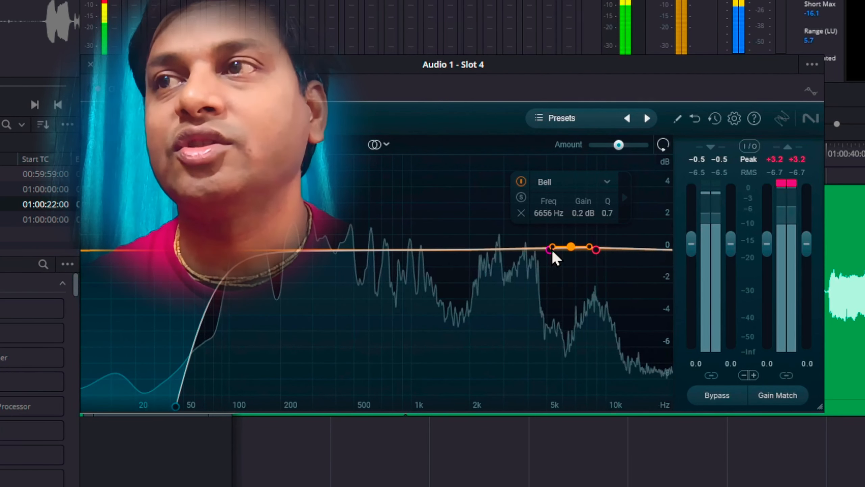
Delete the 6656 Hz bell, the 8939 Hz high shelf and the 5192 Hz bell.
click(520, 213)
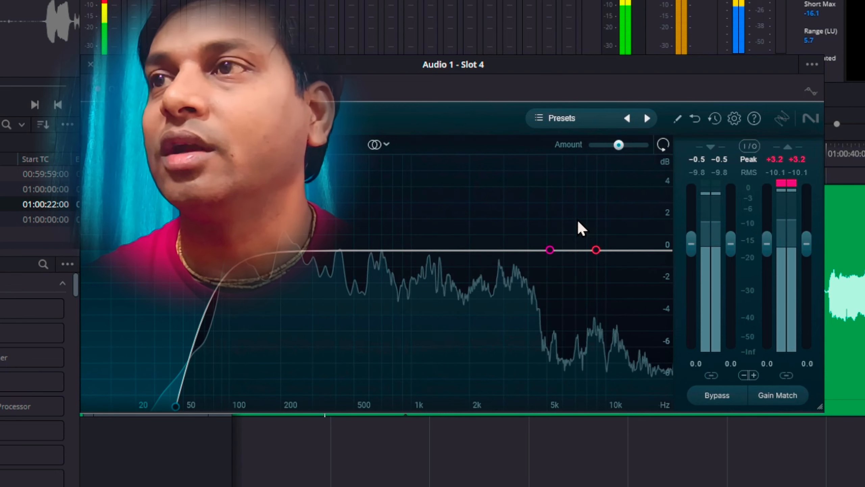
click(596, 250)
click(547, 217)
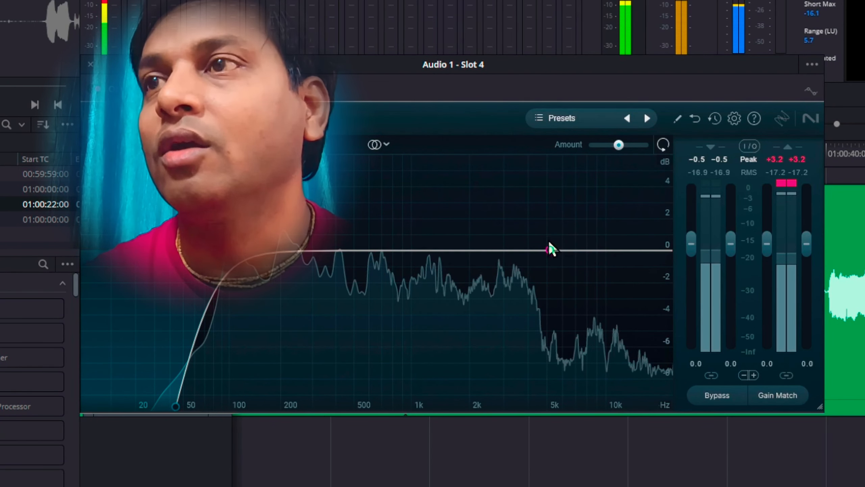
click(550, 250)
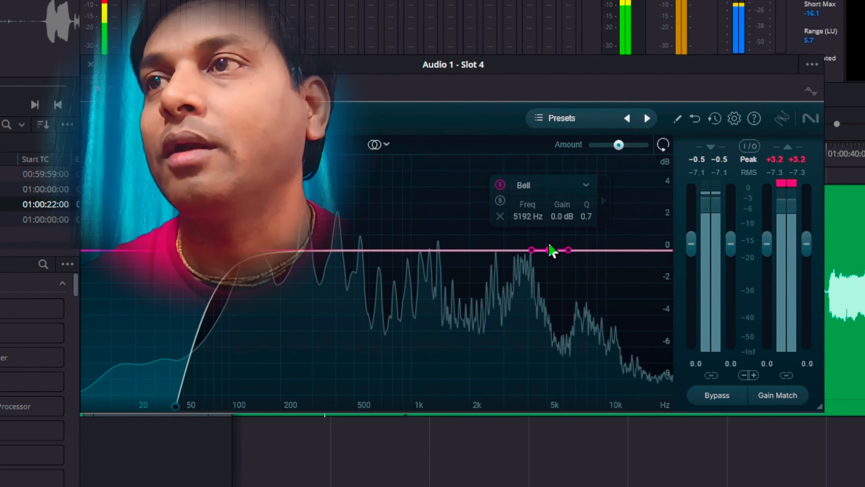
click(500, 216)
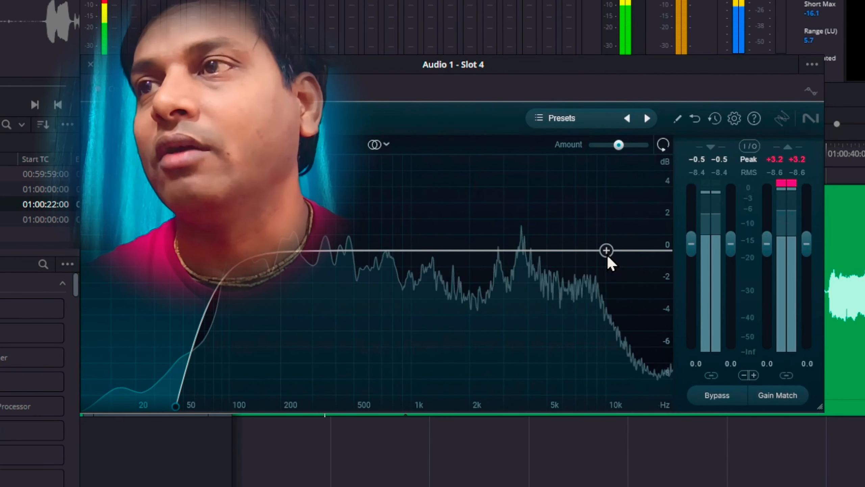
Mark the 8000-12000 Hz range with a flat high shelf at 8019 Hz and a flat bell at 12671 Hz with Q 0.4.
click(587, 249)
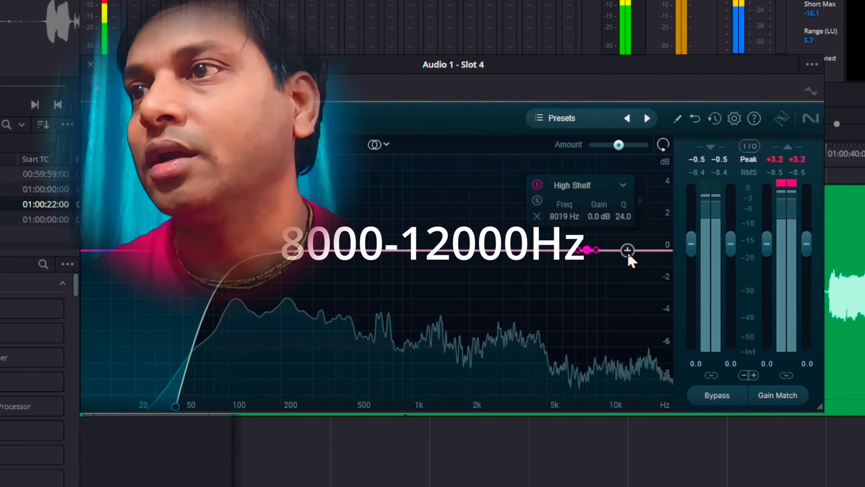
click(625, 252)
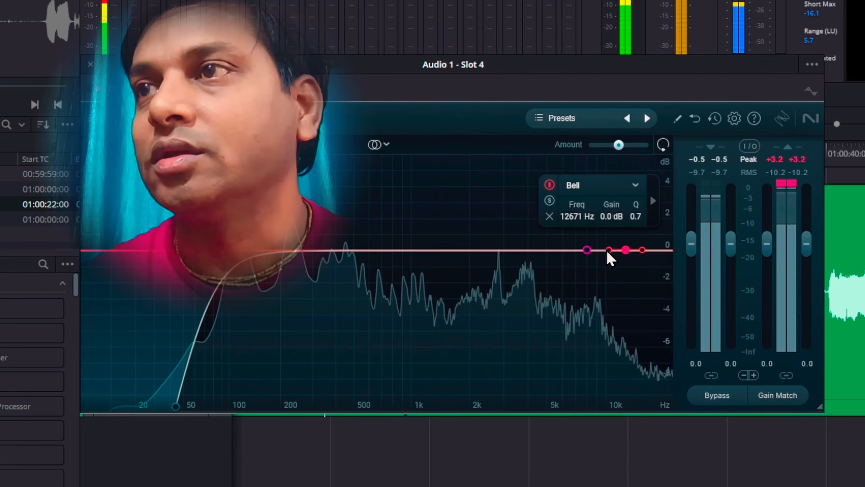
drag(609, 251, 607, 230)
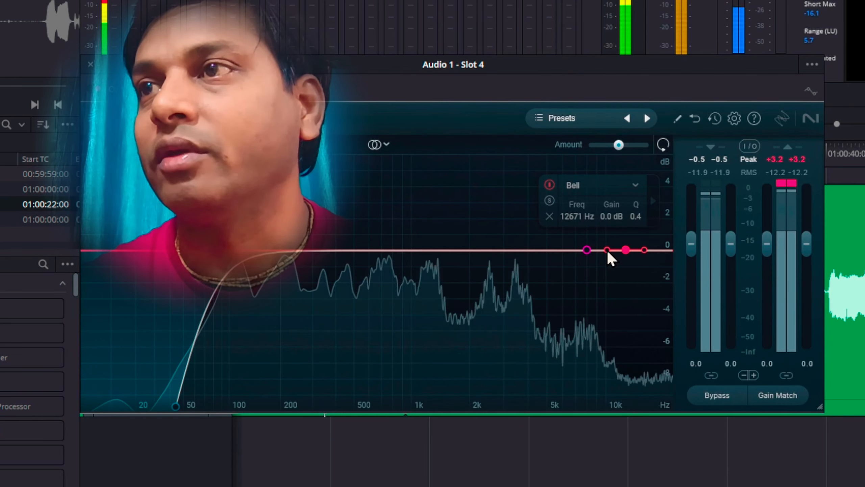
Add a bell between the two markers, try boosts of 2.0 dB at 9585 Hz and 2.4 dB at 9292 Hz, and lower it to 0.1 dB.
drag(625, 250, 605, 218)
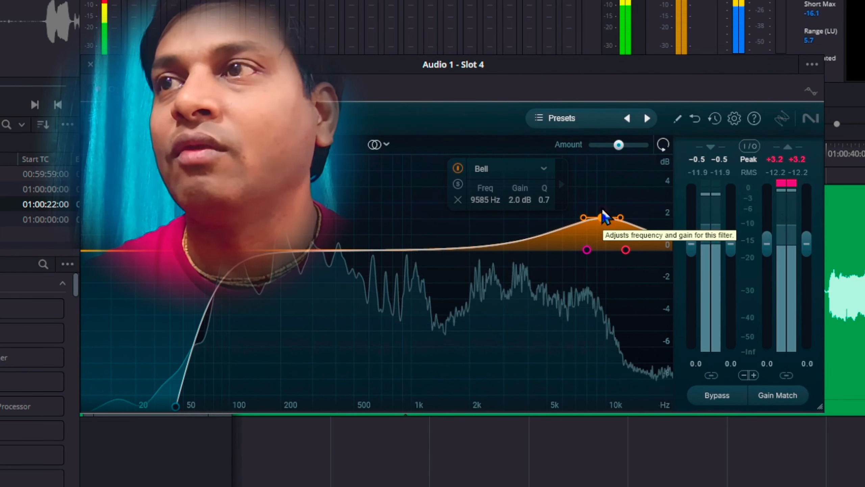
drag(603, 219, 602, 251)
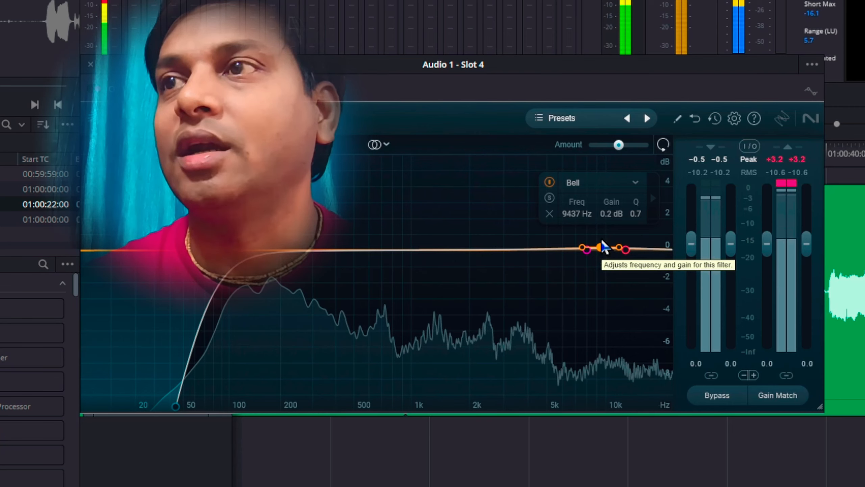
drag(601, 241, 600, 211)
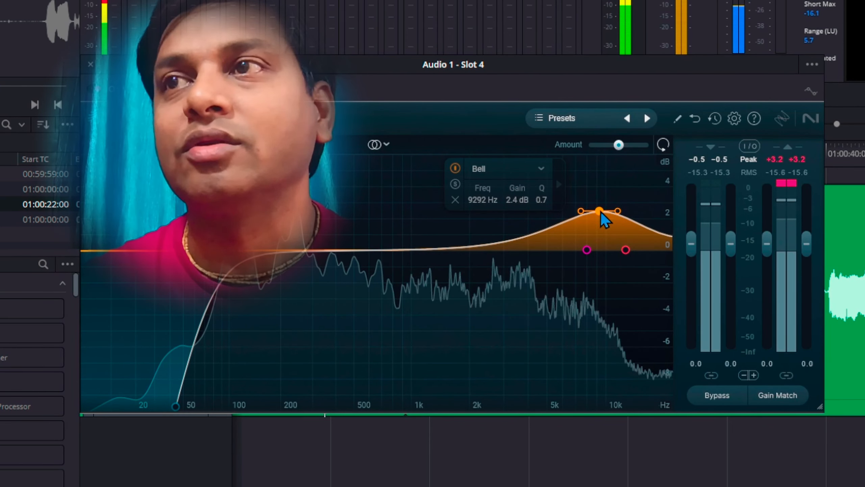
drag(600, 211, 600, 248)
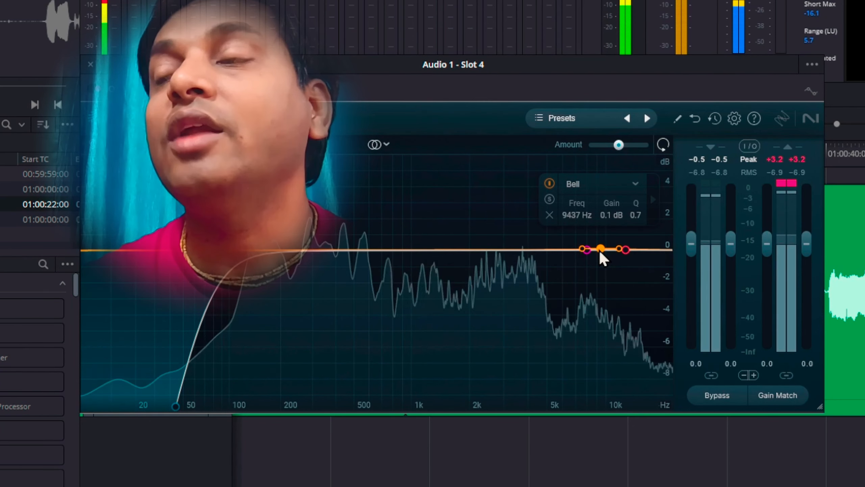
Delete the 9437 Hz bell, the 12671 Hz bell and the 8019 Hz high shelf.
click(550, 215)
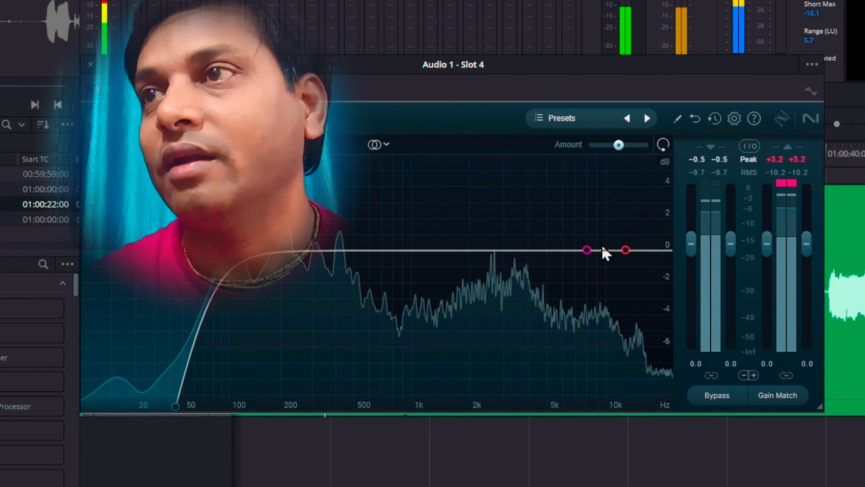
click(626, 250)
click(550, 216)
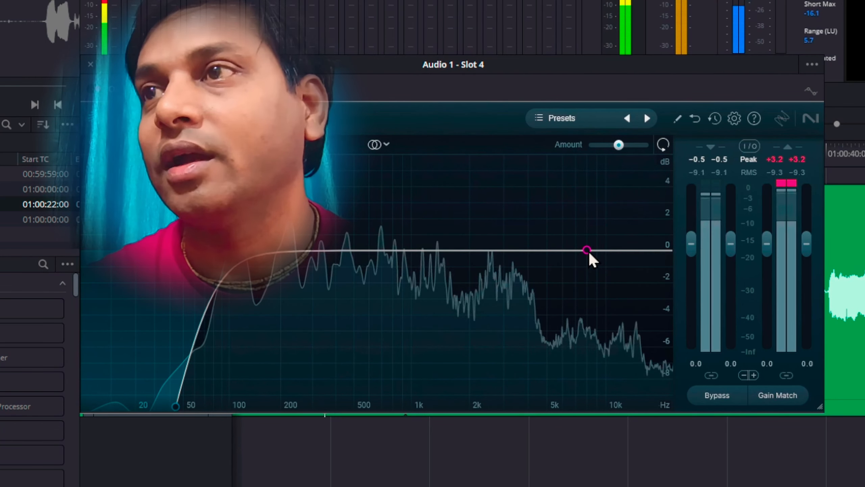
click(586, 250)
click(544, 215)
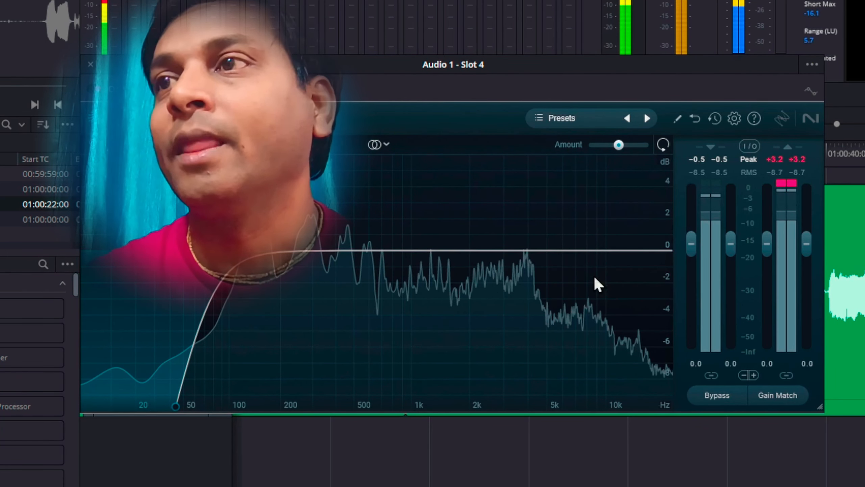
Add a high shelf at 15987 Hz, try a 4.9 dB cut on it, and set its gain to -1.3 dB.
click(651, 251)
click(651, 251)
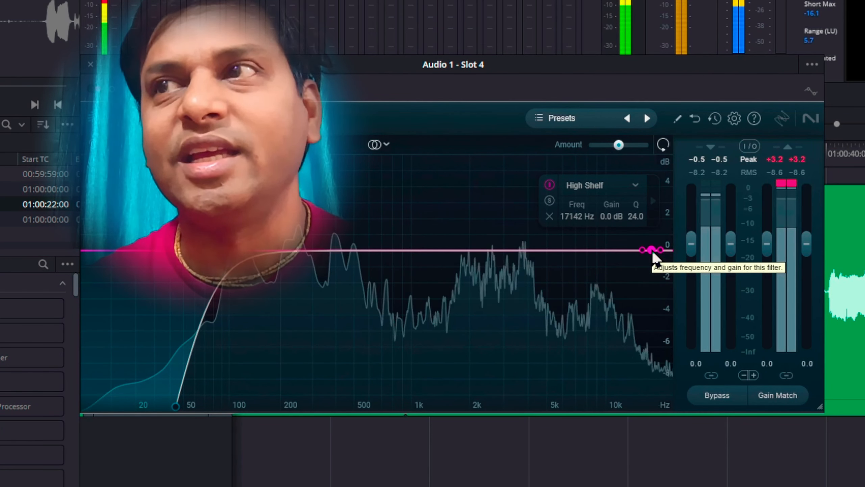
drag(651, 250, 647, 331)
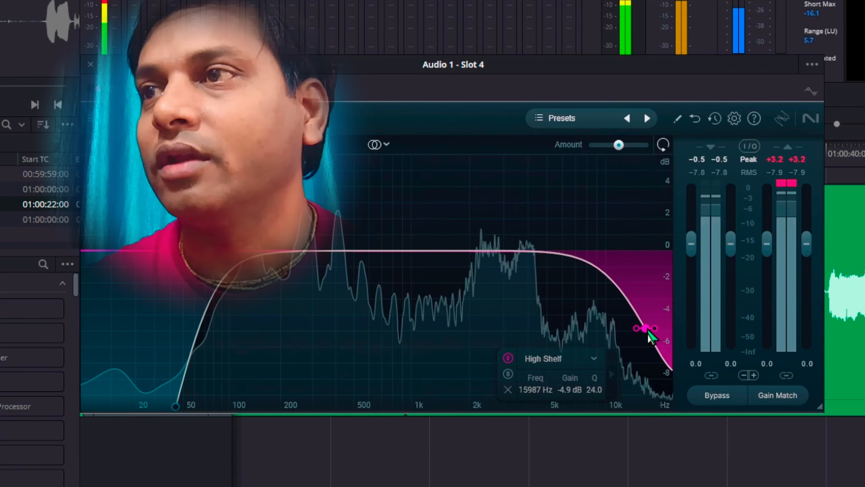
drag(649, 333, 647, 272)
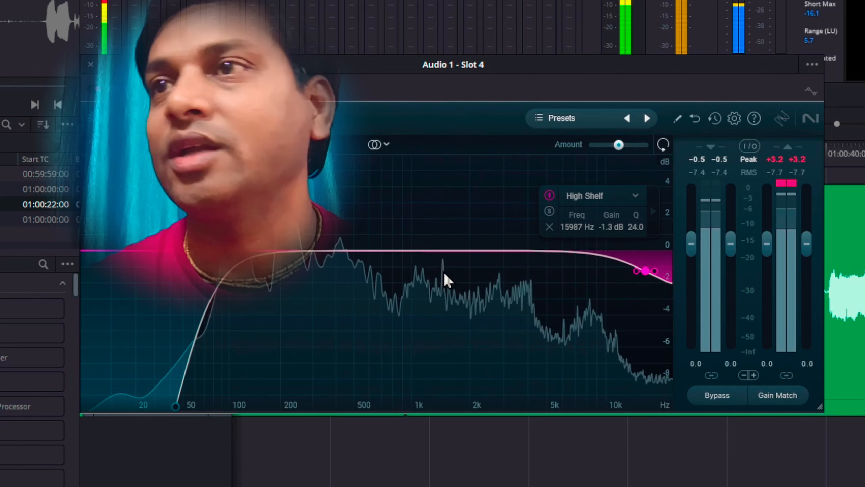
Add a bell filter at 1294 Hz with a gain of -0.3 dB.
mouse_move(443, 253)
mouse_down()
mouse_move(372, 196)
mouse_move(482, 179)
mouse_move(440, 183)
mouse_move(433, 240)
mouse_up()
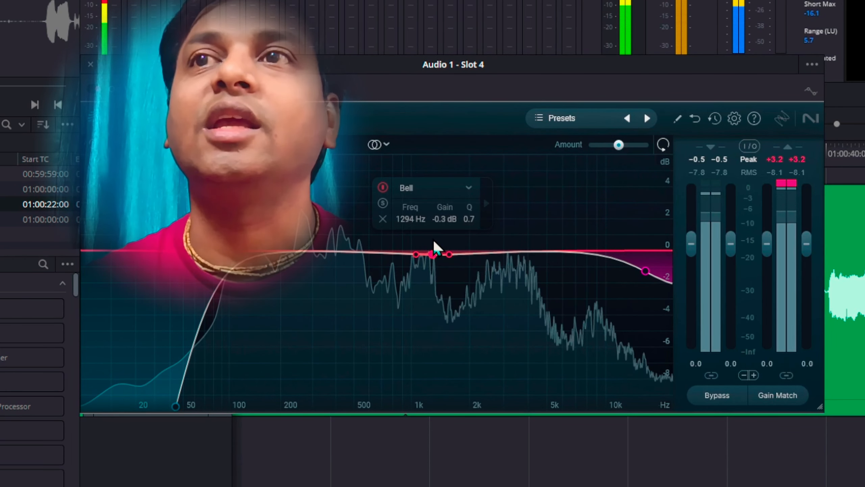